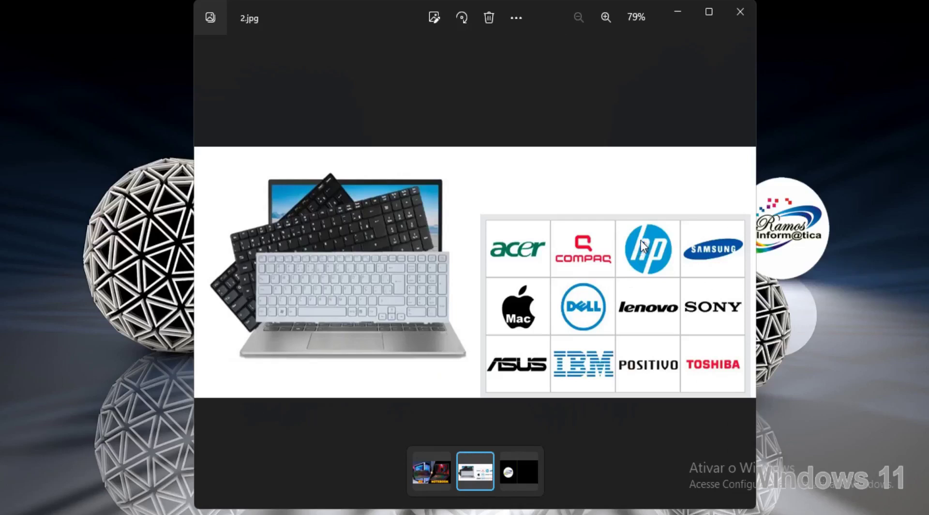
Close the 2.jpg image and open Gerenciador de Dispositivos through a system search for "gerenciador de".
left_click(739, 11)
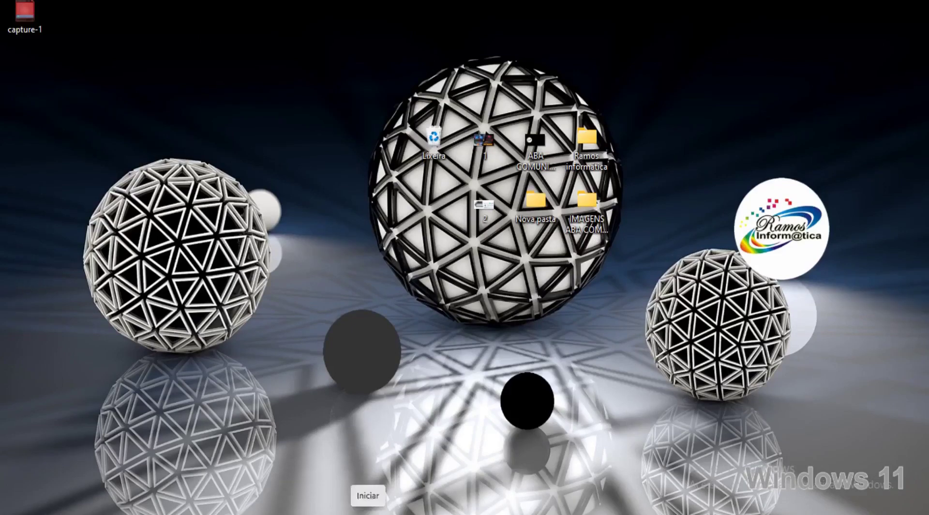
left_click(368, 512)
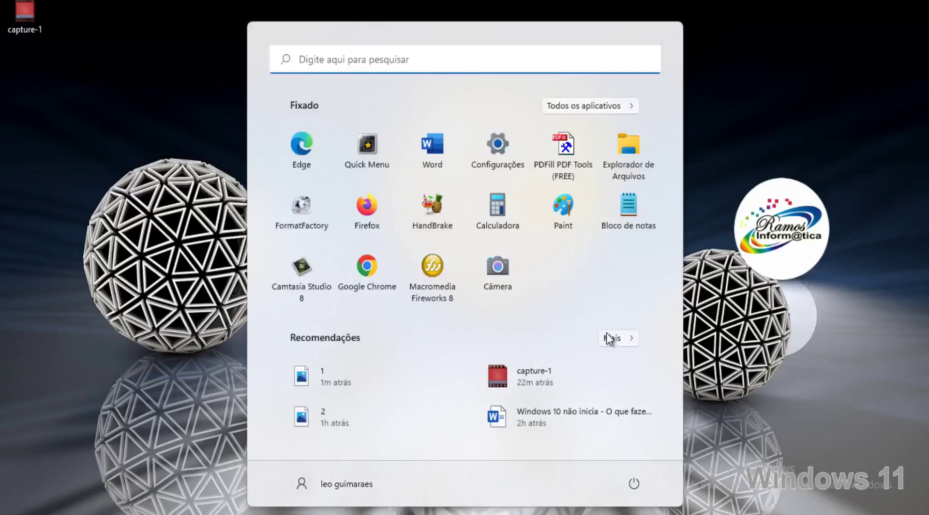
left_click(419, 62)
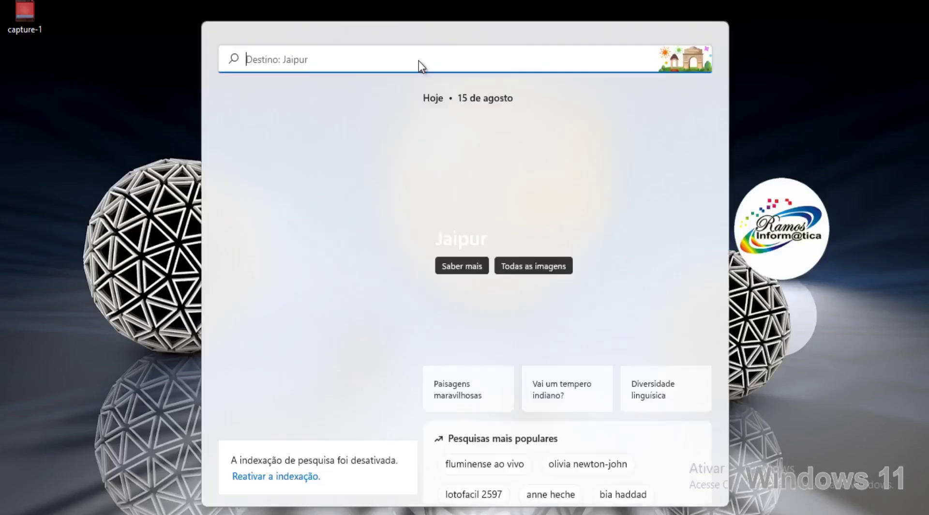
type("ge")
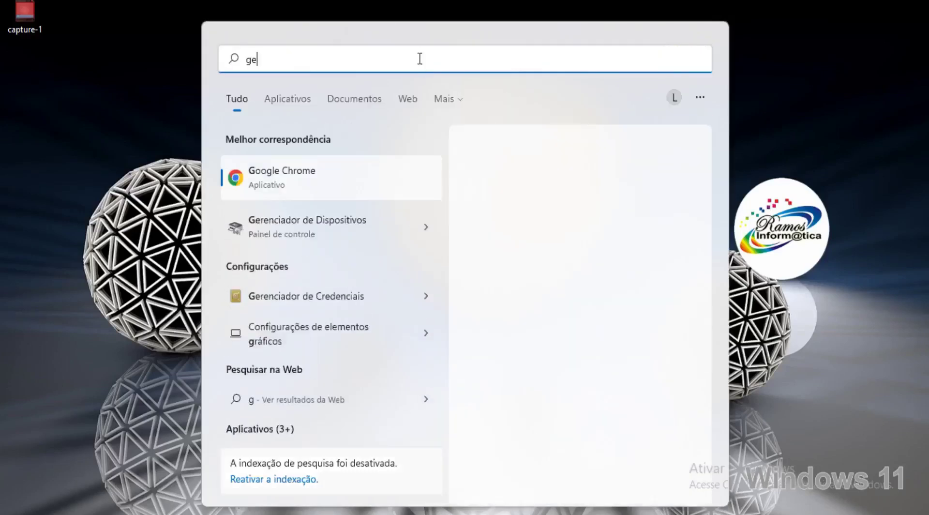
type("renciador de")
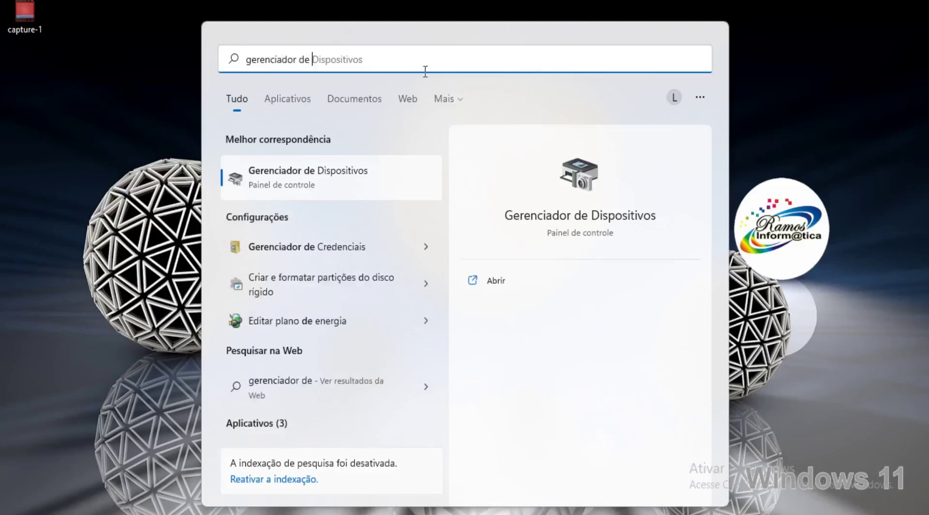
left_click(309, 175)
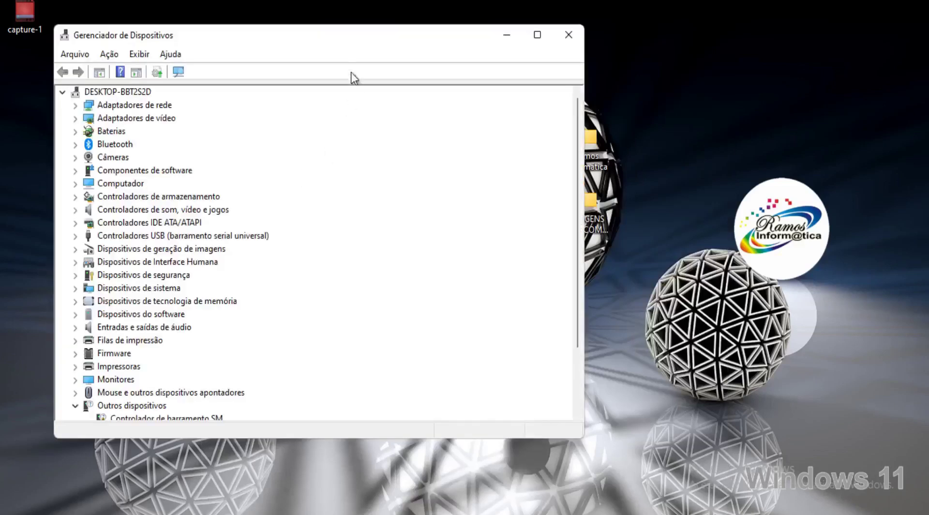
Collapse the Outros dispositivos category and expand Teclados in the device tree.
left_click_drag(355, 33, 453, 32)
scroll(669, 241, "down", 2)
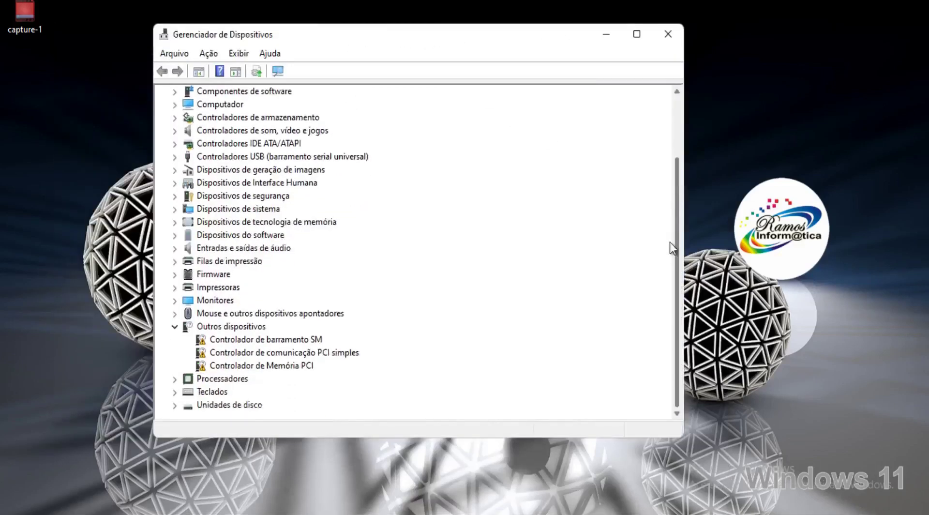
left_click(175, 326)
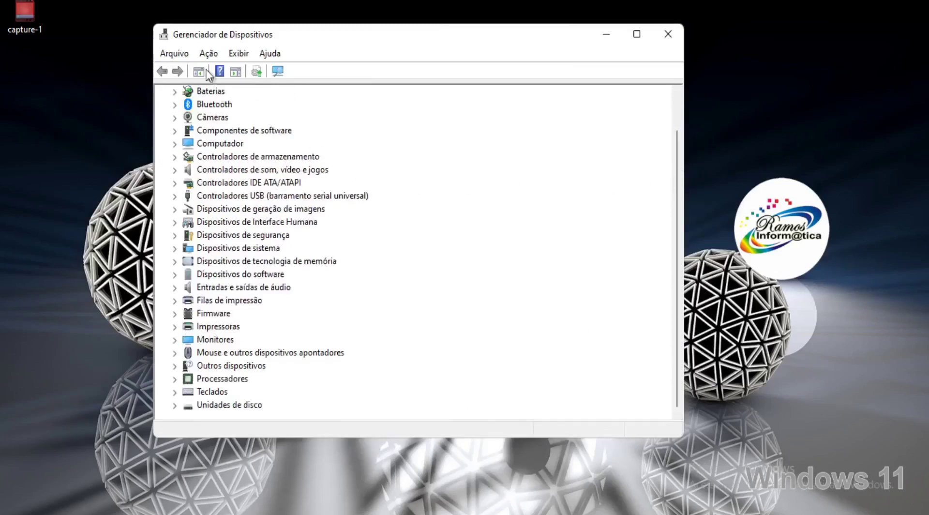
left_click(225, 392)
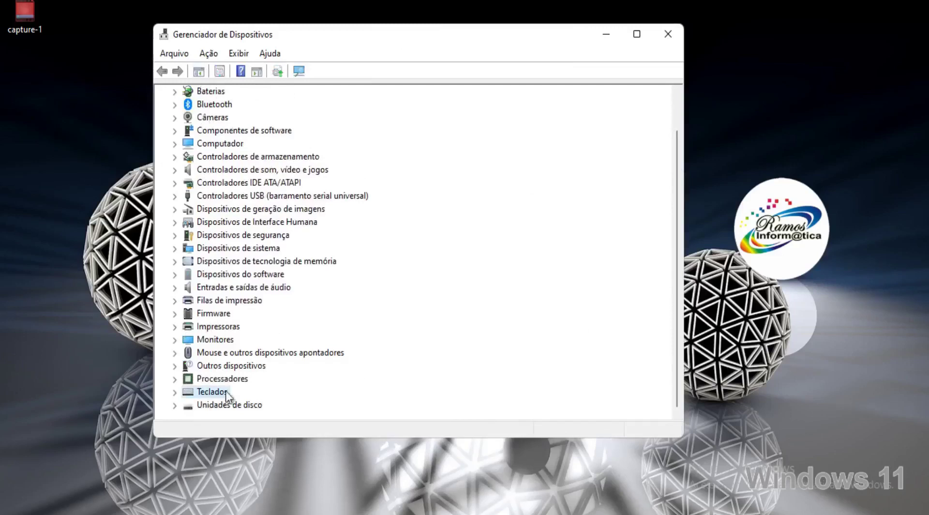
left_click(174, 392)
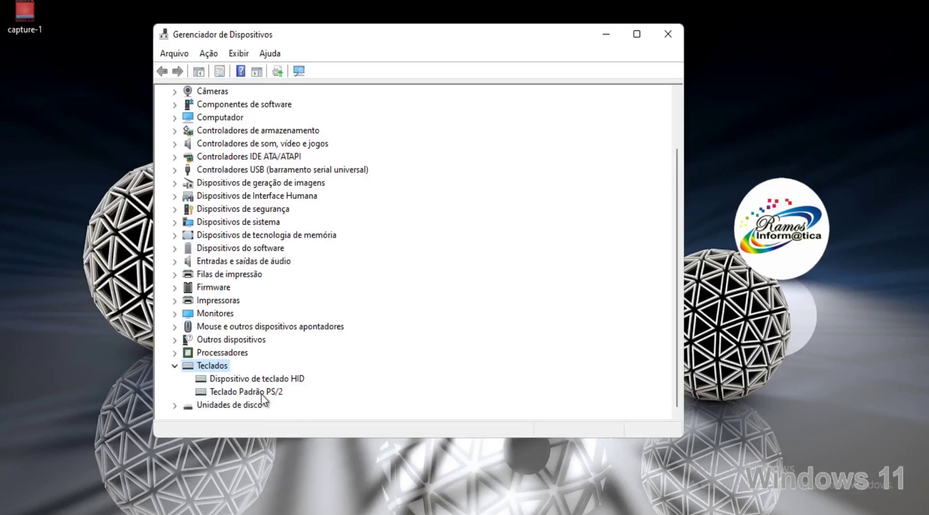
Start a manual driver update for Teclado Padrão PS/2, choosing from the list of drivers available on the computer.
left_click(267, 394)
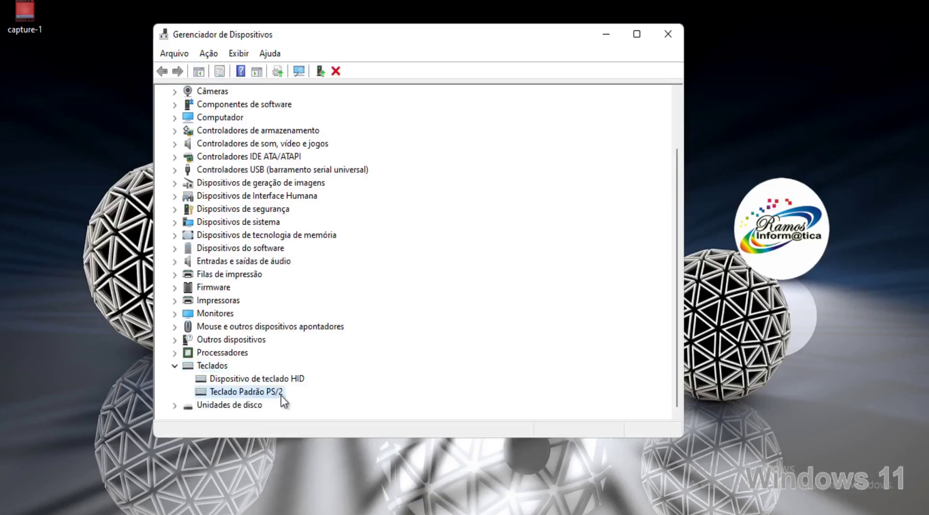
left_click(288, 380)
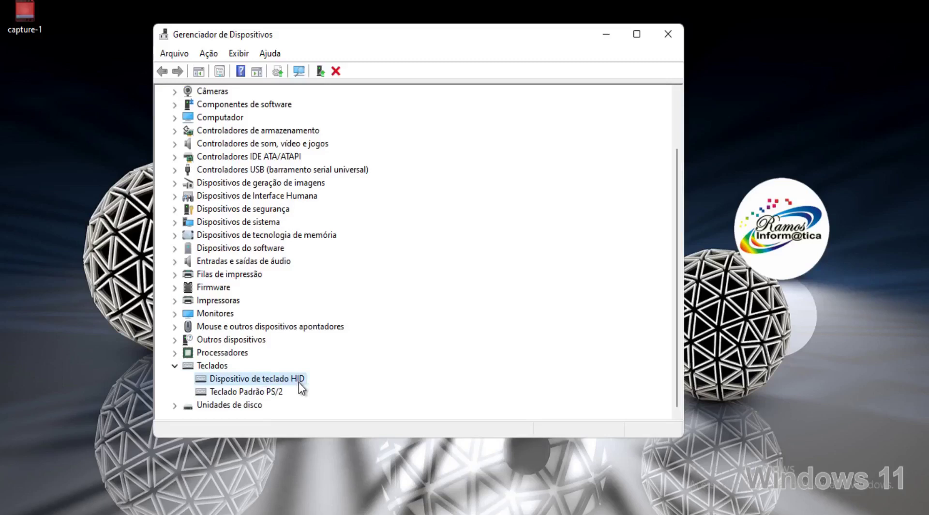
left_click(274, 392)
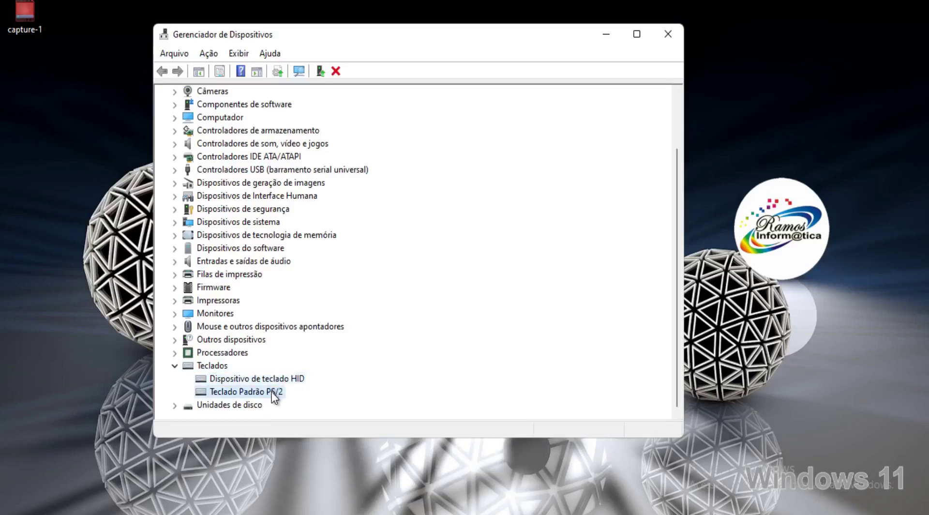
right_click(274, 396)
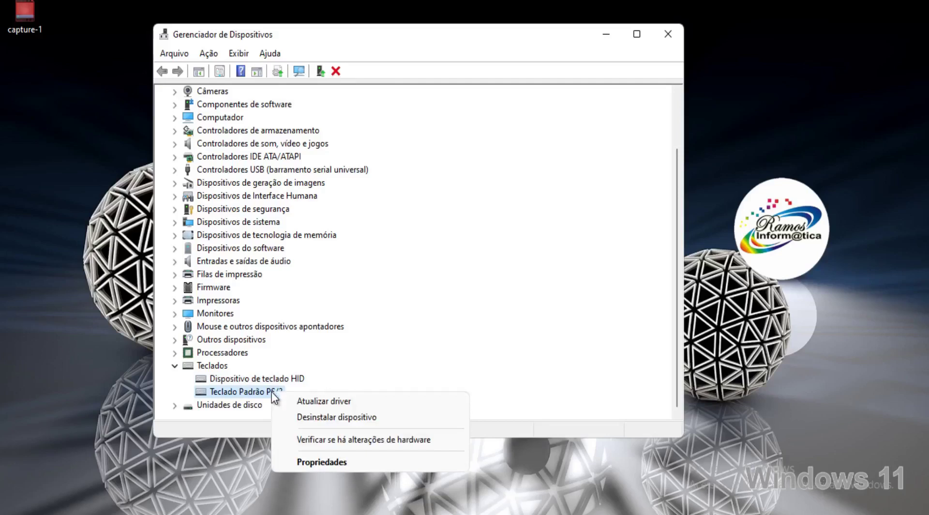
left_click(354, 401)
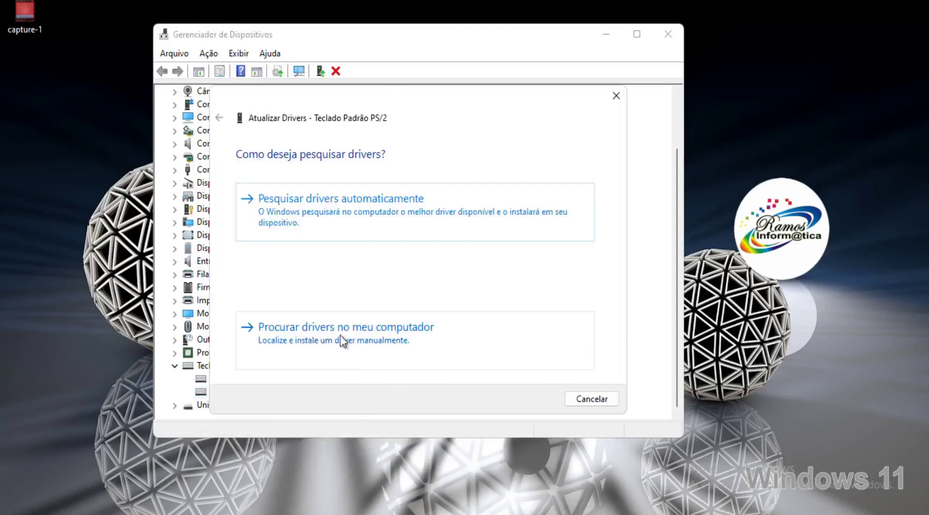
left_click(364, 340)
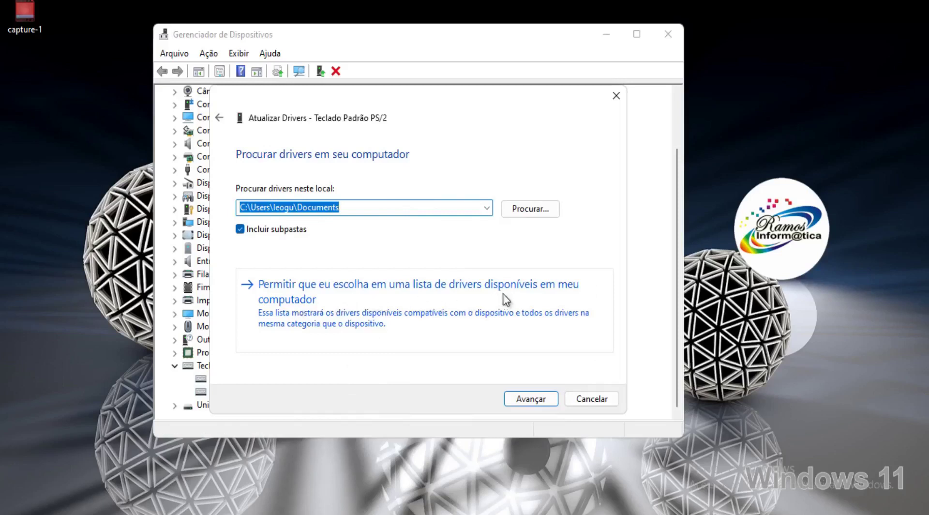
left_click(330, 303)
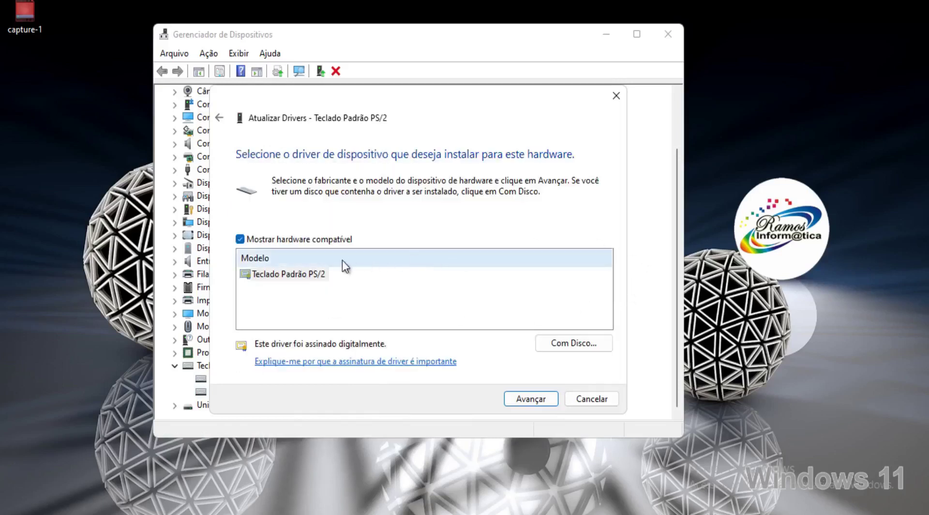
Turn off the compatible-hardware filter and browse the keyboard manufacturers, including the ALPS models.
left_click(244, 241)
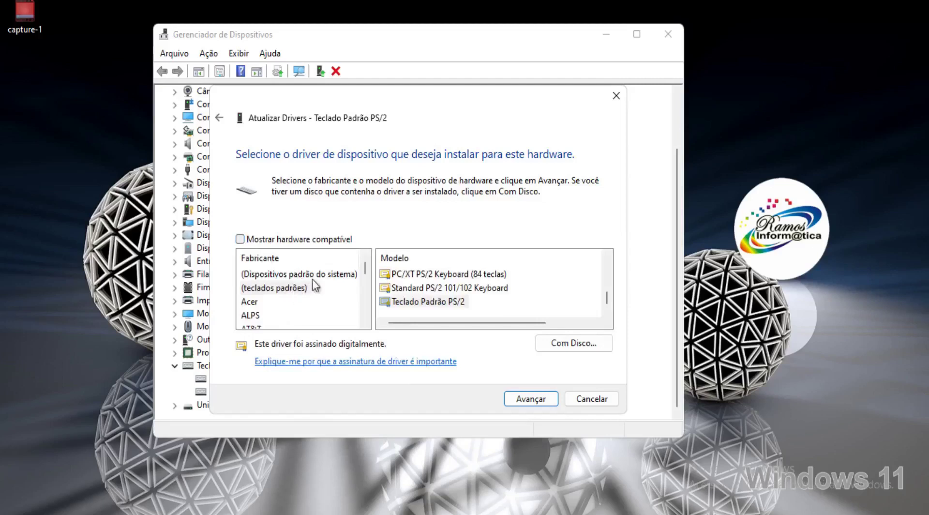
scroll(305, 280, "down", 1)
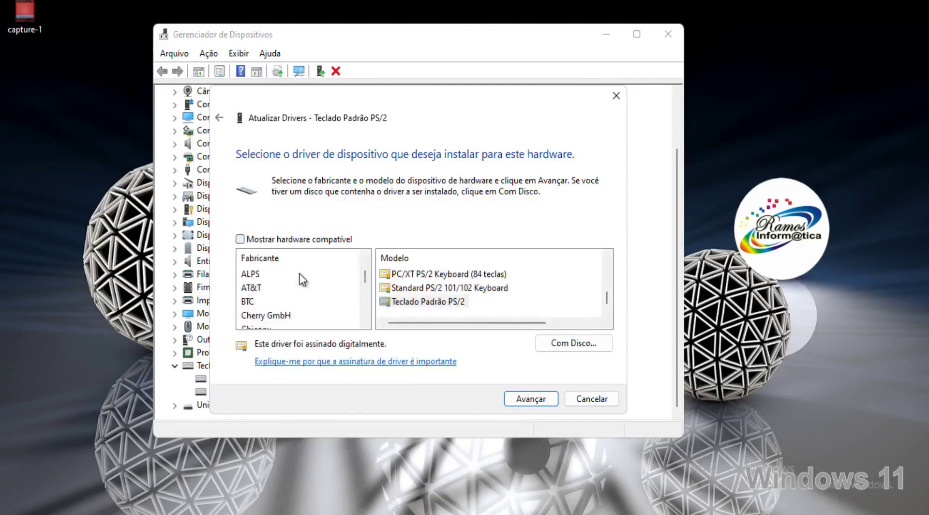
scroll(302, 280, "down", 2)
scroll(298, 289, "up", 2)
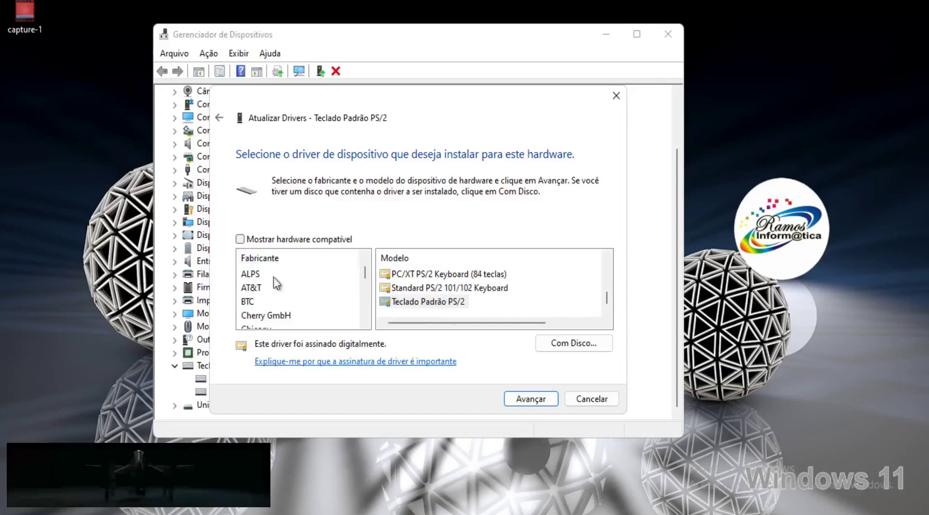
left_click(289, 274)
scroll(274, 266, "down", 3)
scroll(276, 275, "down", 2)
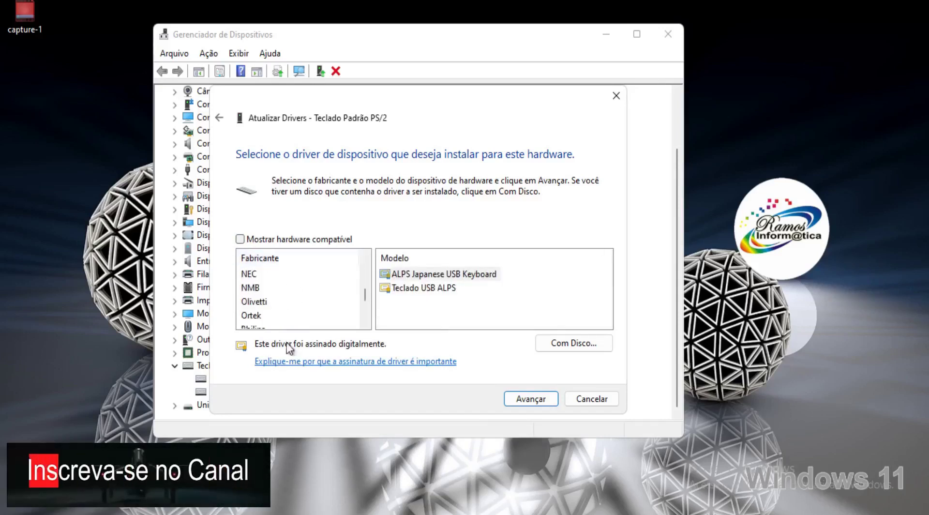
Try to install Ortek's ORTEK Keyboard driver, decline the driver update warning and close the update wizard.
left_click(249, 315)
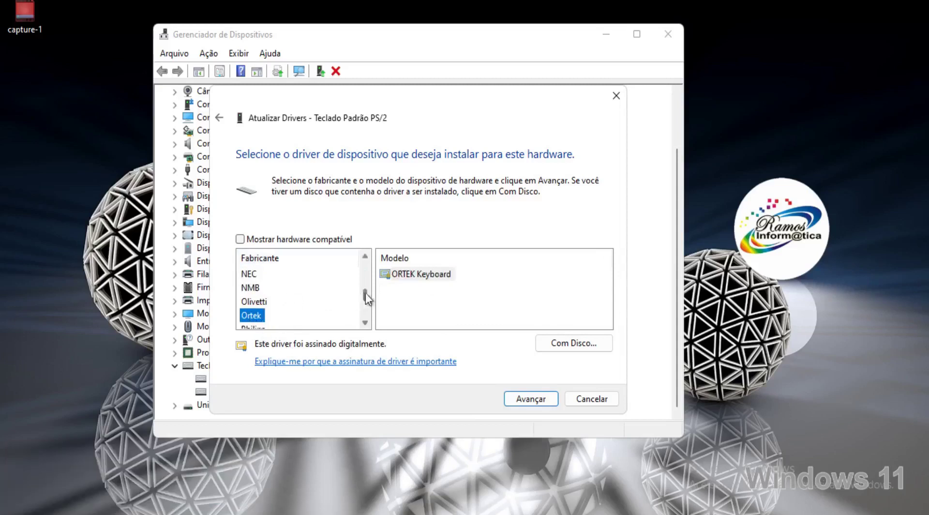
left_click_drag(366, 295, 368, 303)
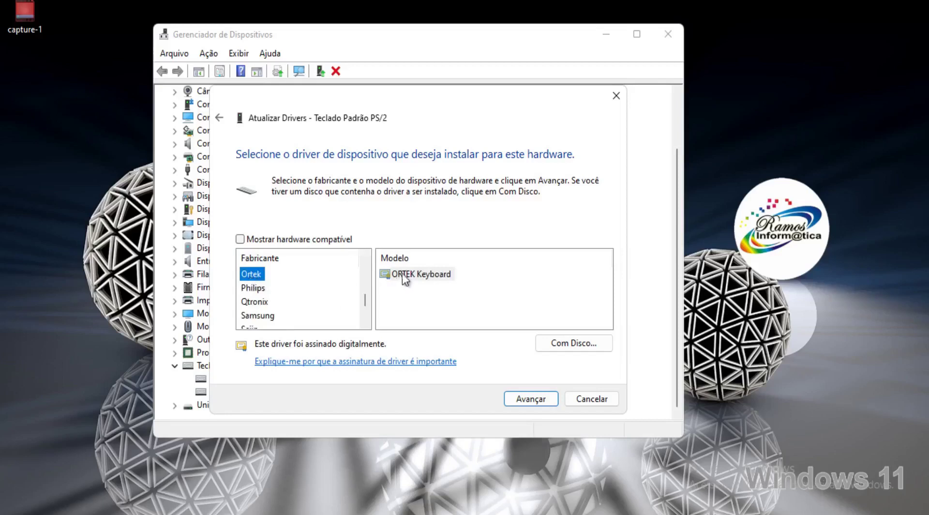
left_click(423, 274)
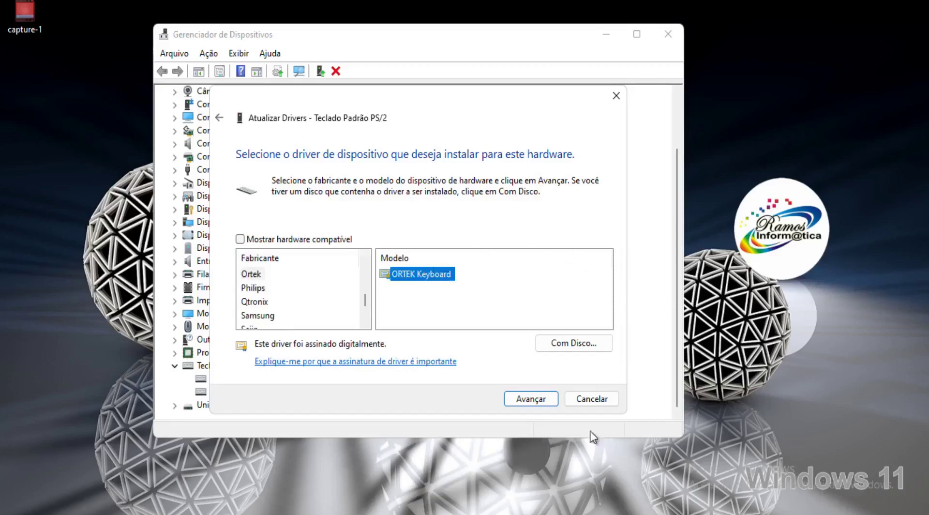
left_click(538, 400)
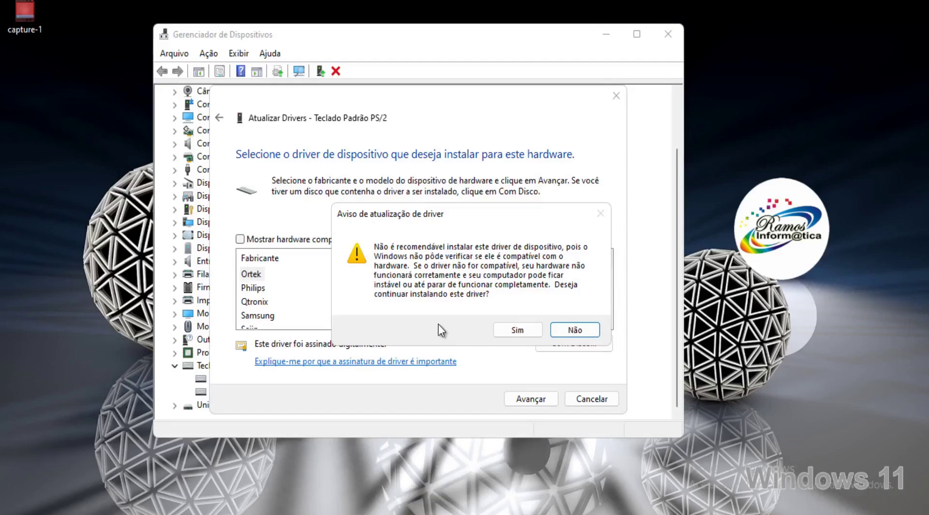
left_click(587, 333)
left_click(615, 95)
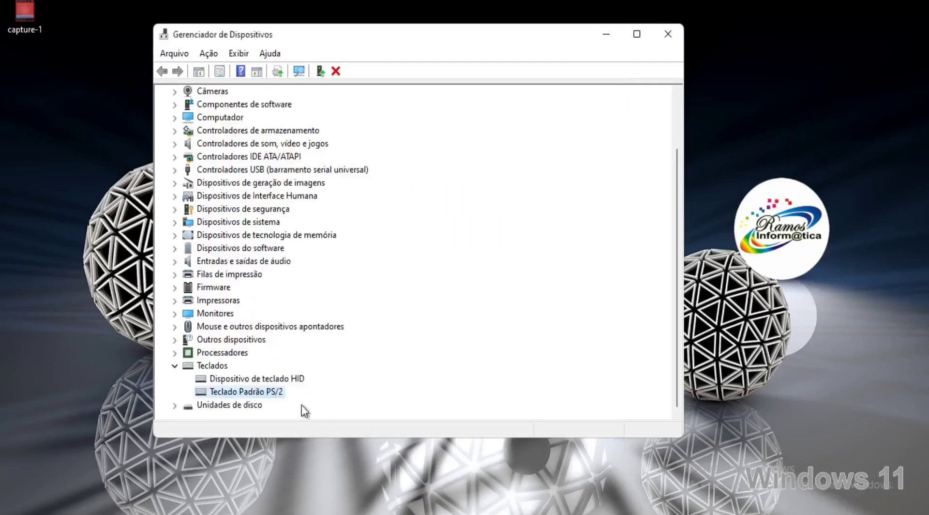
left_click(290, 379)
left_click_drag(511, 36, 599, 12)
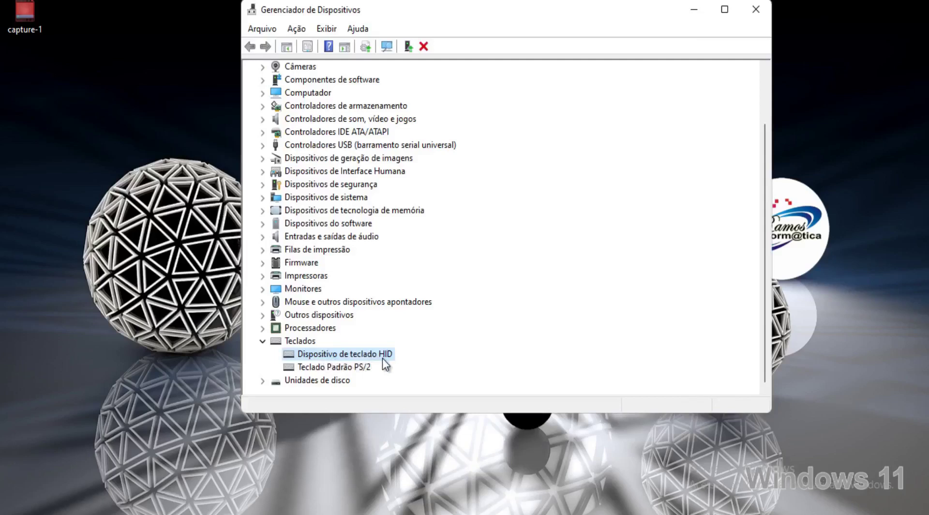
left_click(345, 366)
left_click(345, 355)
left_click_drag(615, 20, 609, 60)
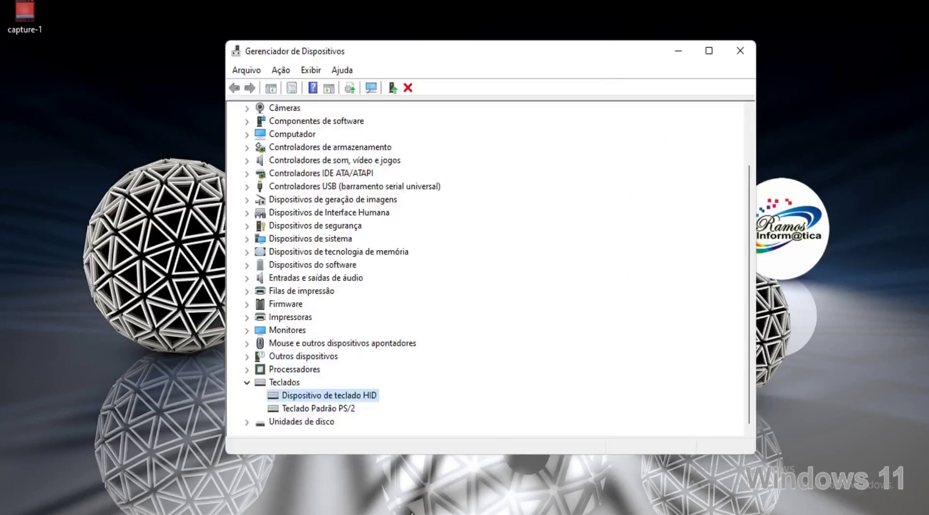
Run an automatic driver search for the Teclado Padrão PS/2 device.
left_click(326, 406)
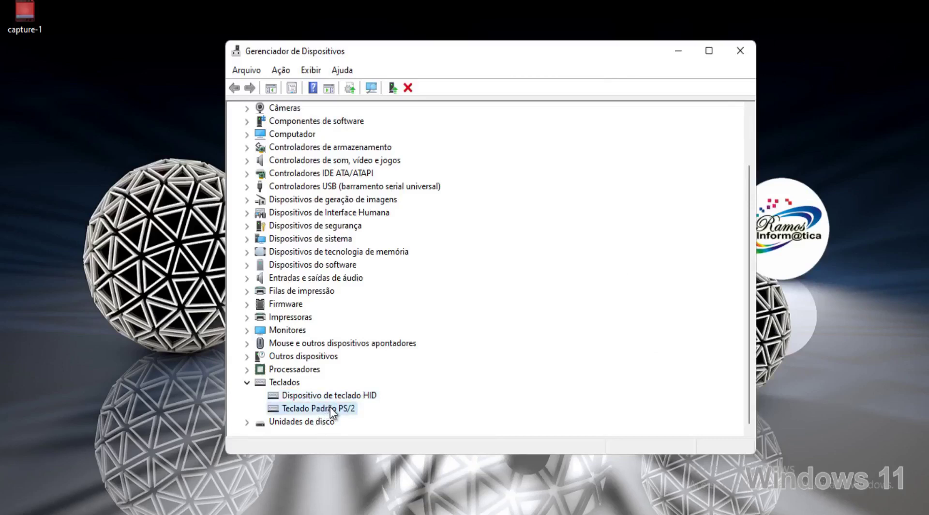
right_click(330, 407)
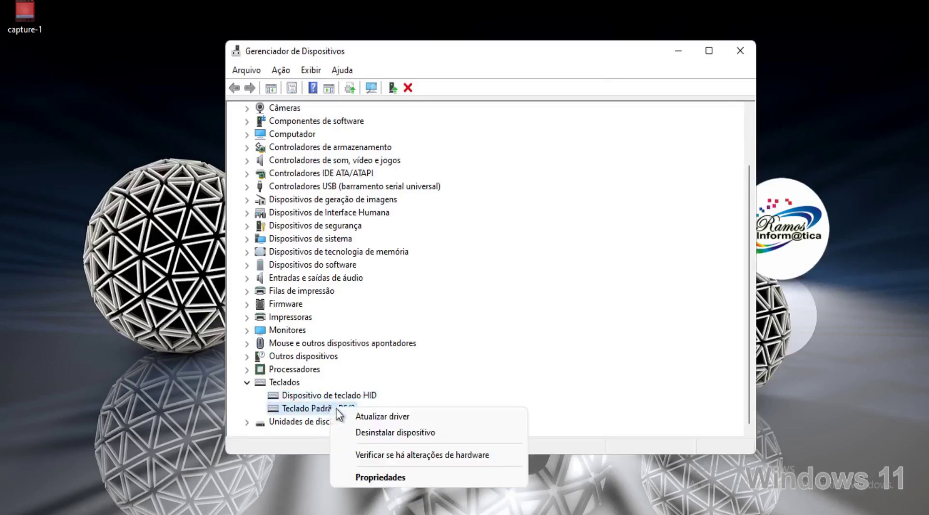
left_click(381, 419)
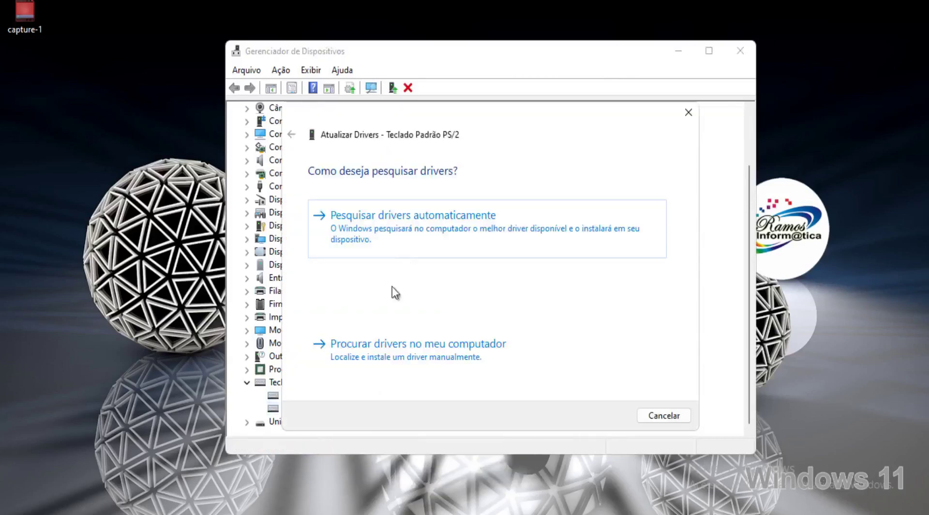
left_click(442, 239)
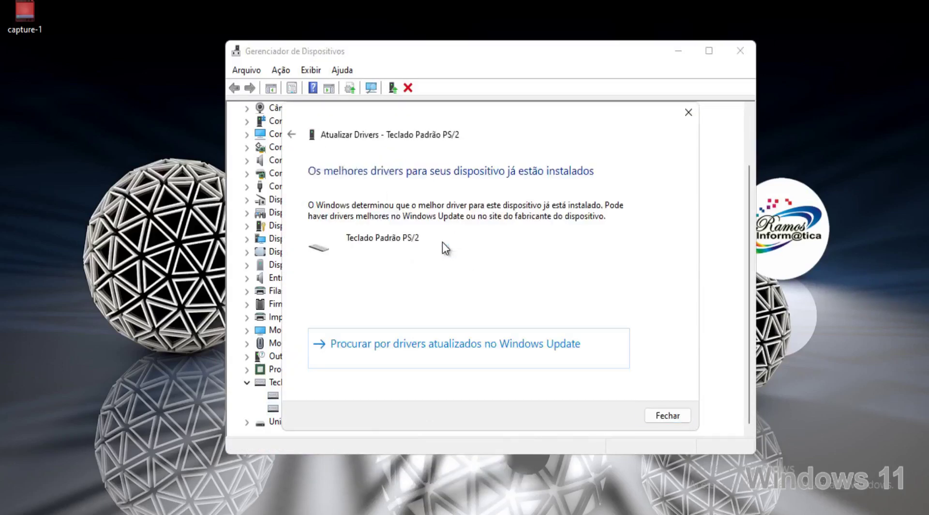